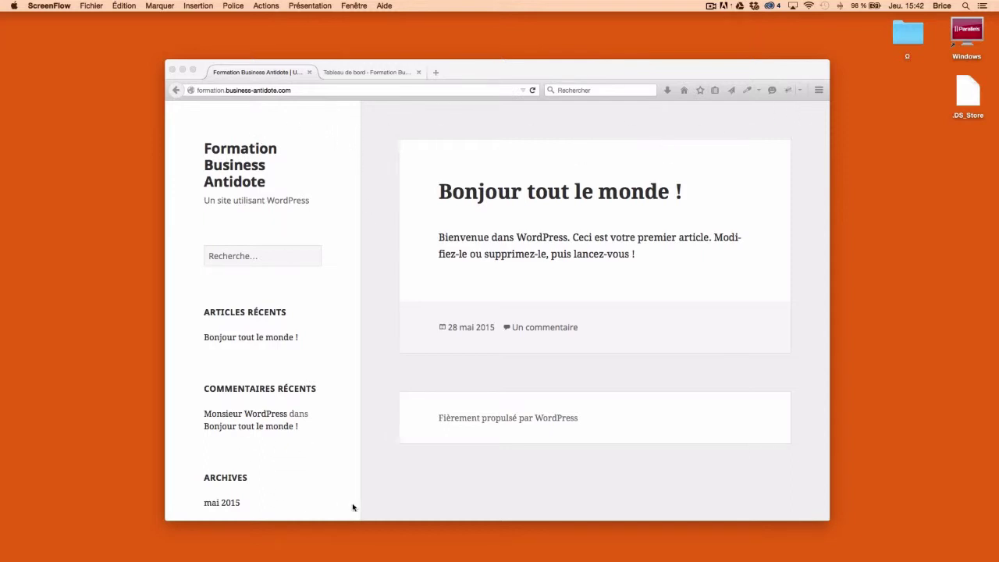
Step: Look over the site's public home page, from the article and site title down to the sidebar's Méta section
scroll(430, 455, "down", 1)
scroll(586, 461, "up", 1)
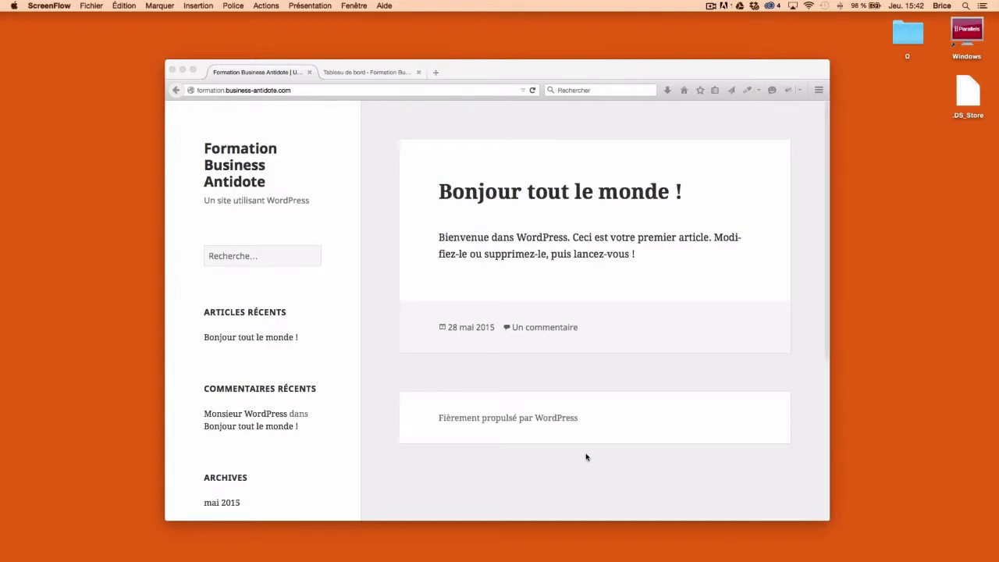
left_click(694, 195)
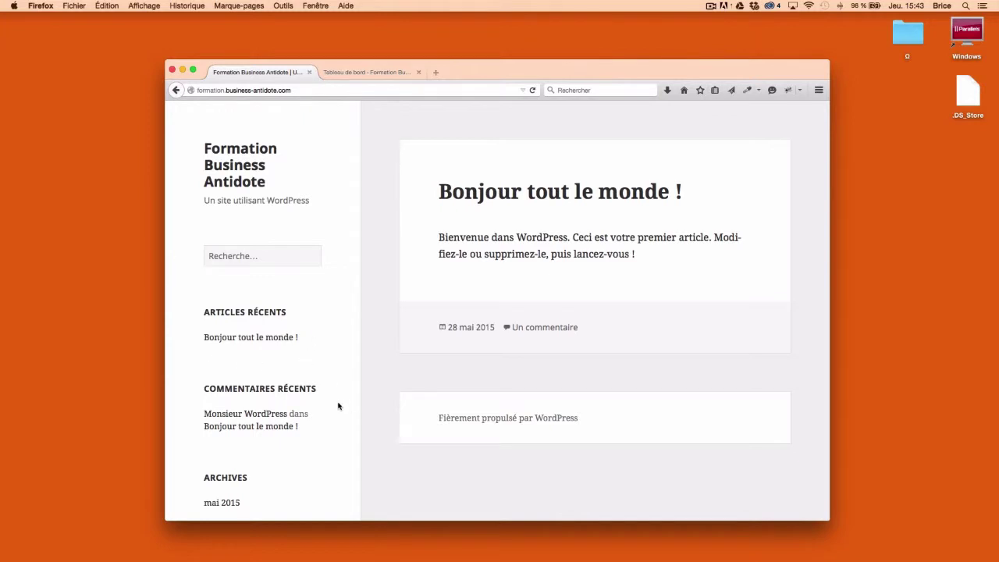
scroll(352, 386, "down", 2)
scroll(352, 386, "down", 1)
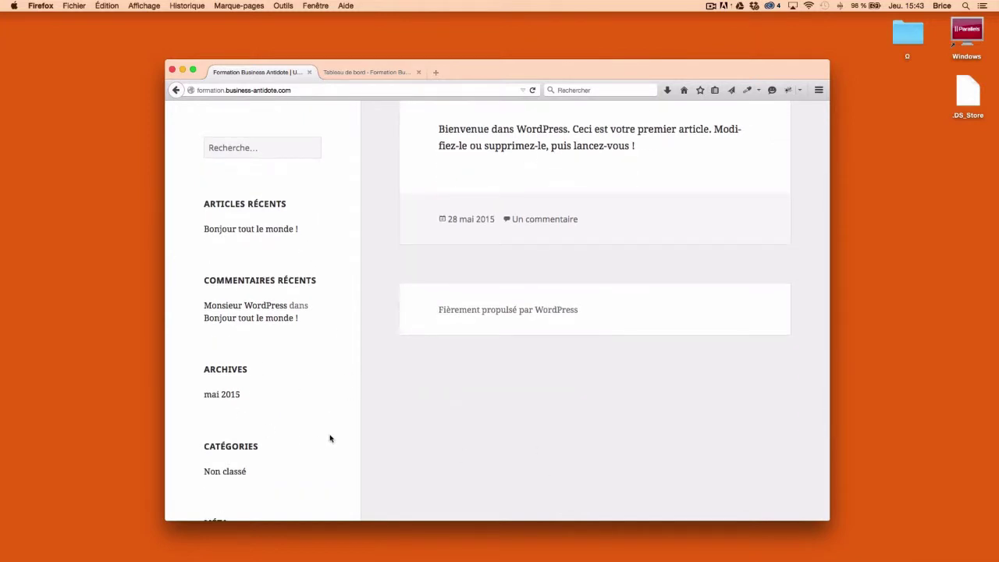
scroll(329, 438, "down", 4)
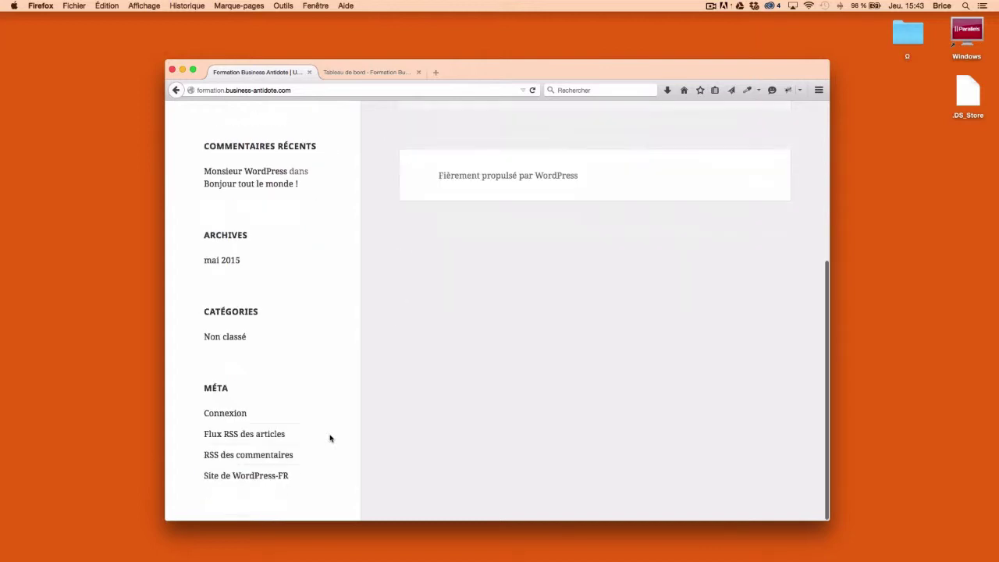
scroll(320, 425, "up", 7)
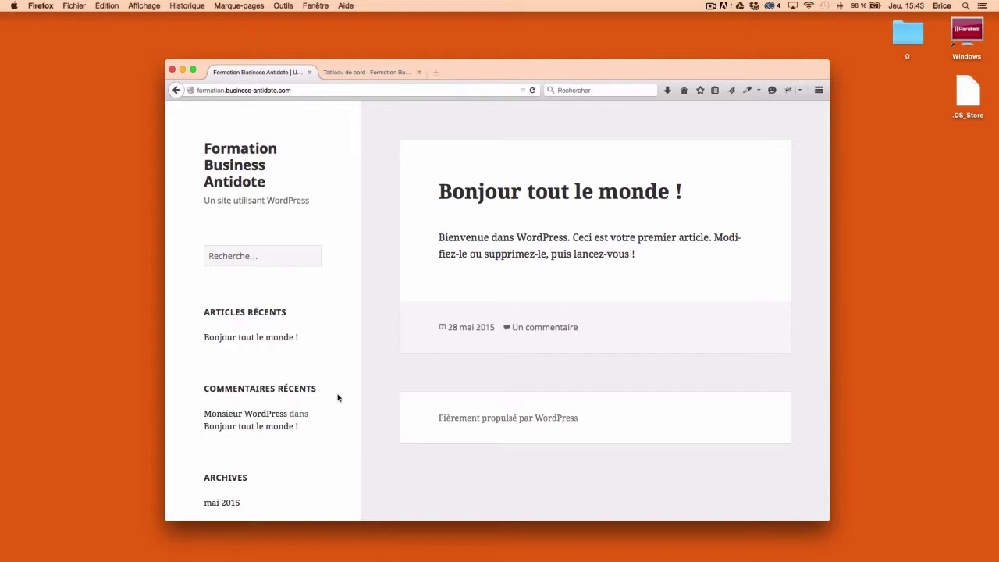
Step: View the WordPress dashboard and its administration menu, and return to the public site
left_click(373, 76)
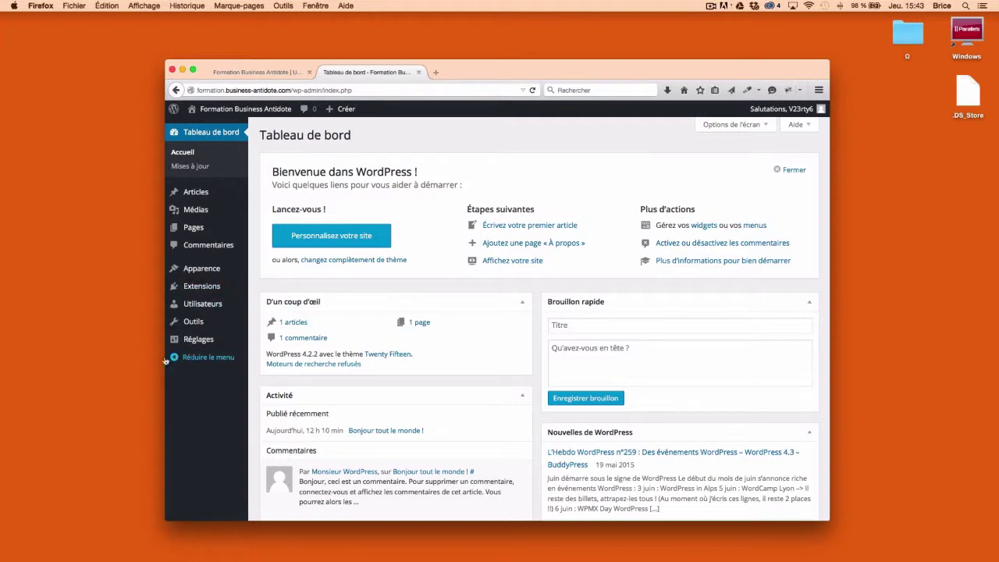
mouse_move(195, 345)
left_click(243, 73)
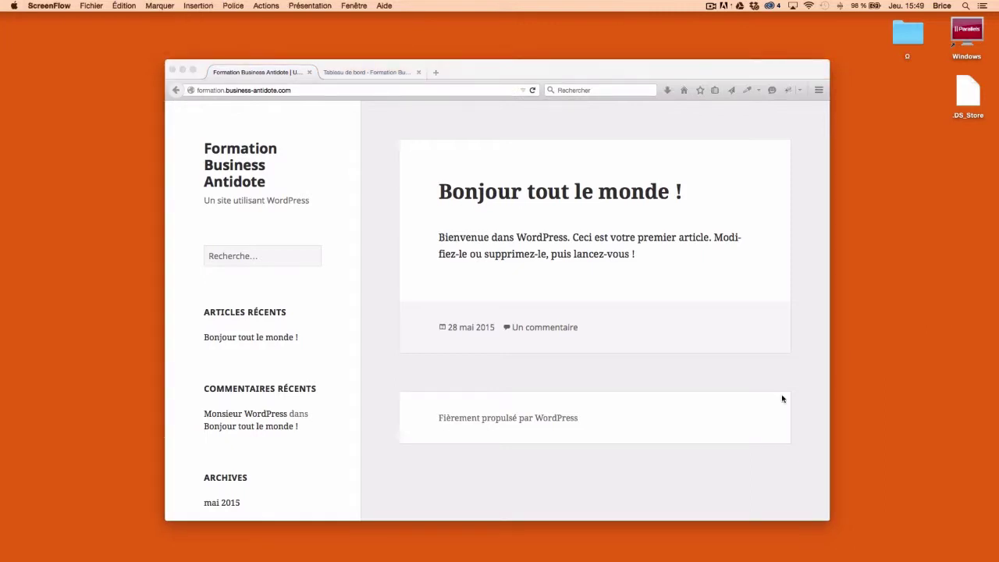
Step: Open the page of installed themes in the site's WordPress administration
left_click(373, 73)
mouse_move(212, 288)
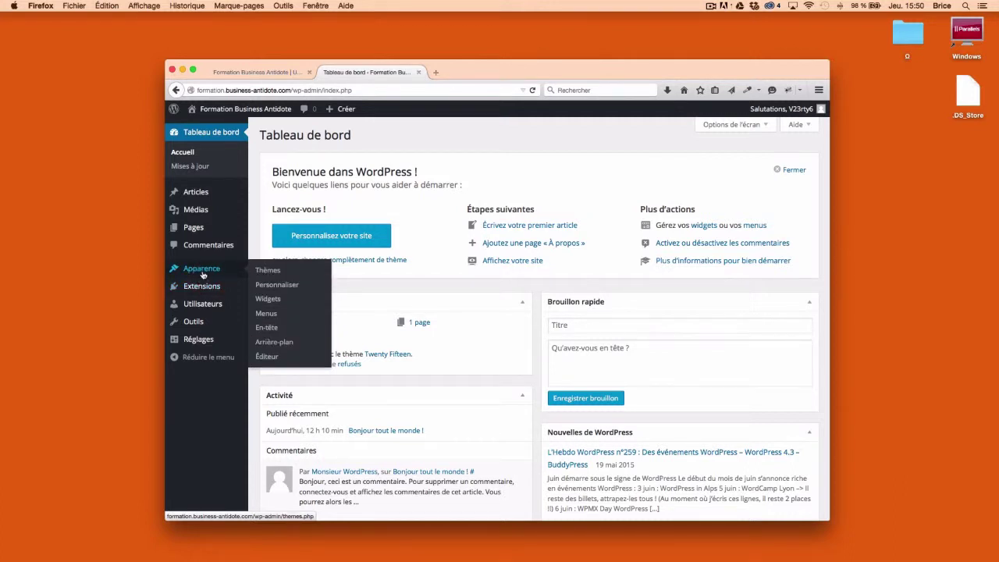
left_click(264, 270)
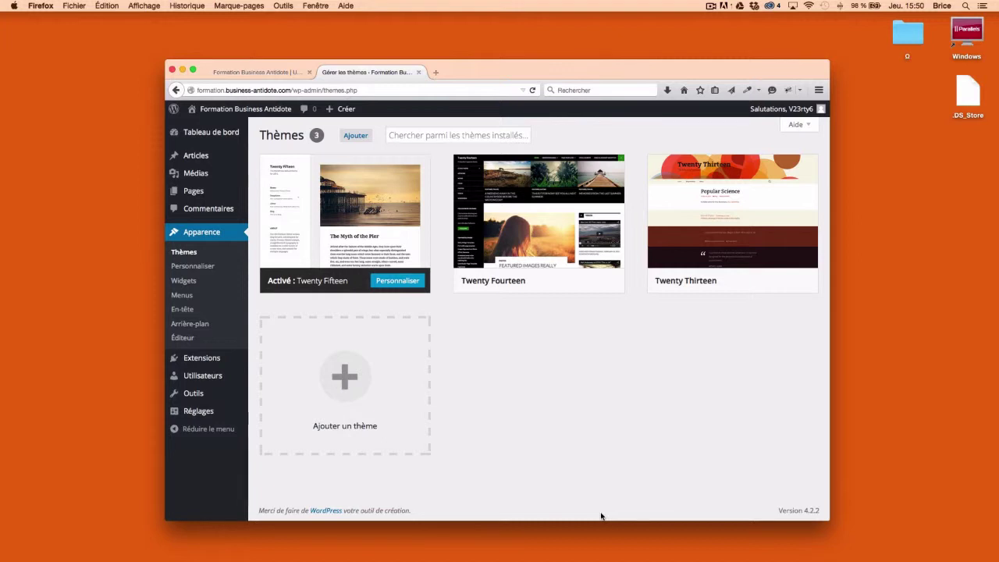
Step: Open the form for uploading a .zip theme and view the Téléchargements folder in its file chooser, without picking a file
left_click(380, 358)
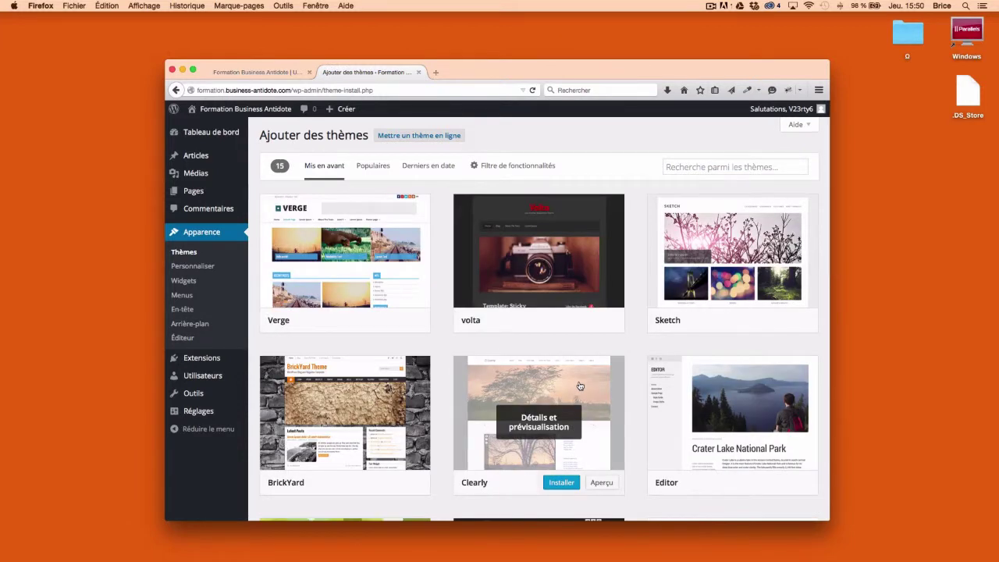
left_click(427, 136)
left_click(461, 228)
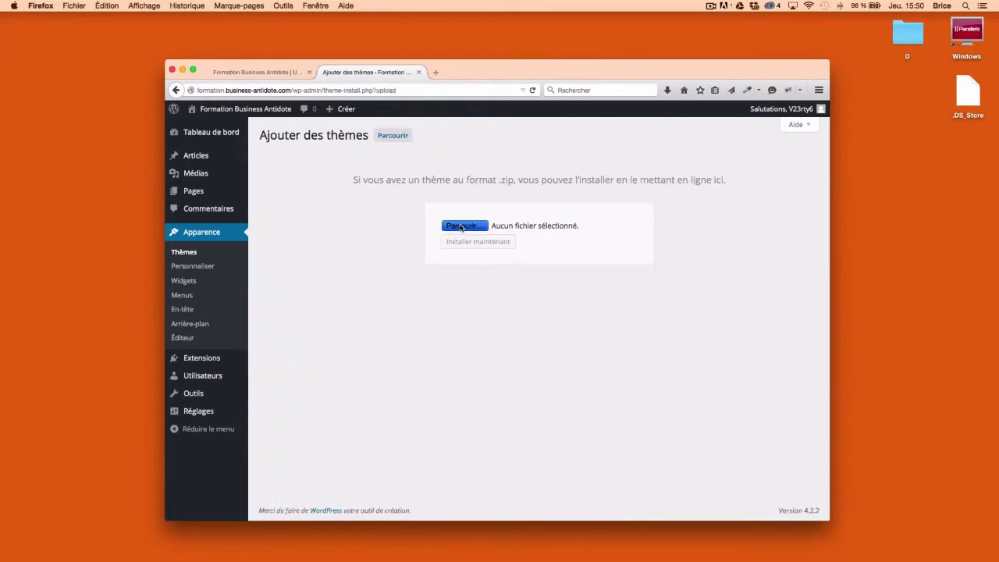
left_click(388, 231)
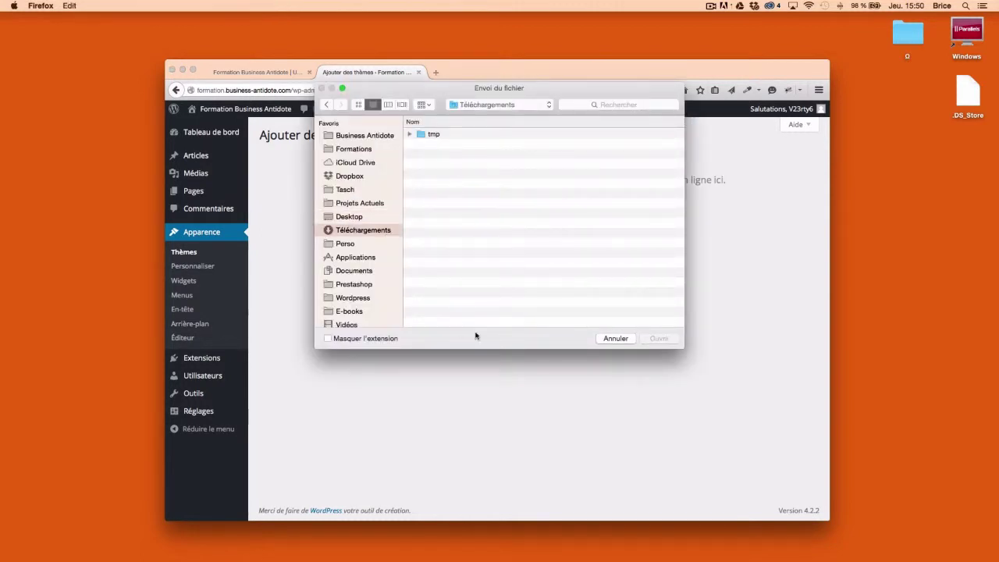
left_click(608, 341)
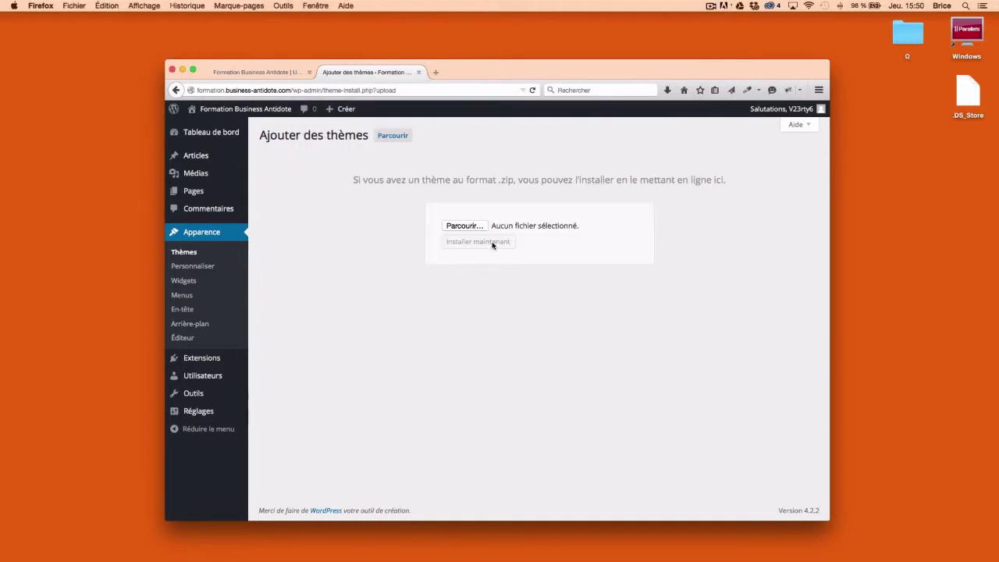
Step: Return to the installed themes and look at the Twenty Fifteen and Twenty Fourteen entries
left_click(185, 252)
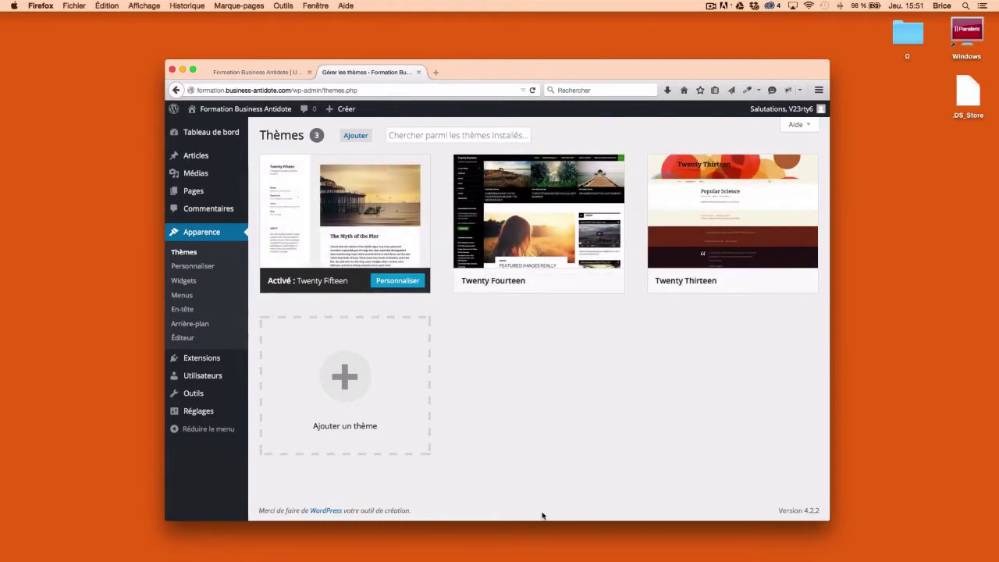
mouse_move(305, 214)
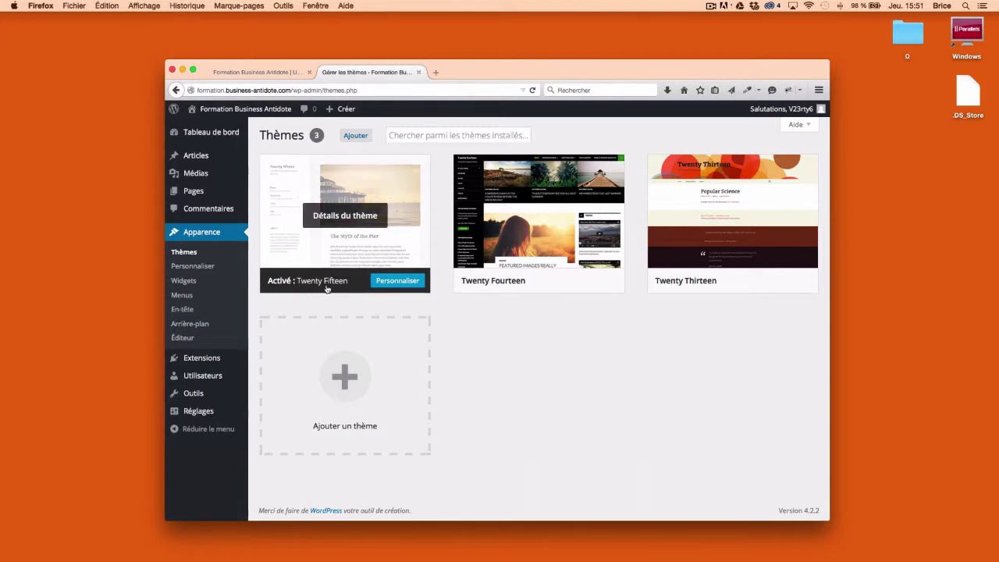
mouse_move(525, 289)
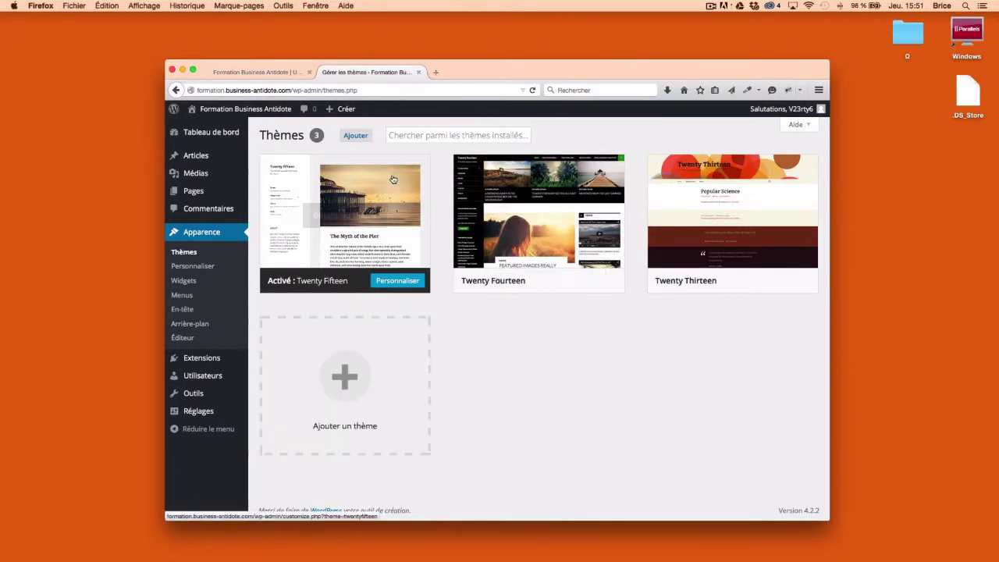
Step: Browse the featured themes available for installation and go back to the installed themes
left_click(355, 135)
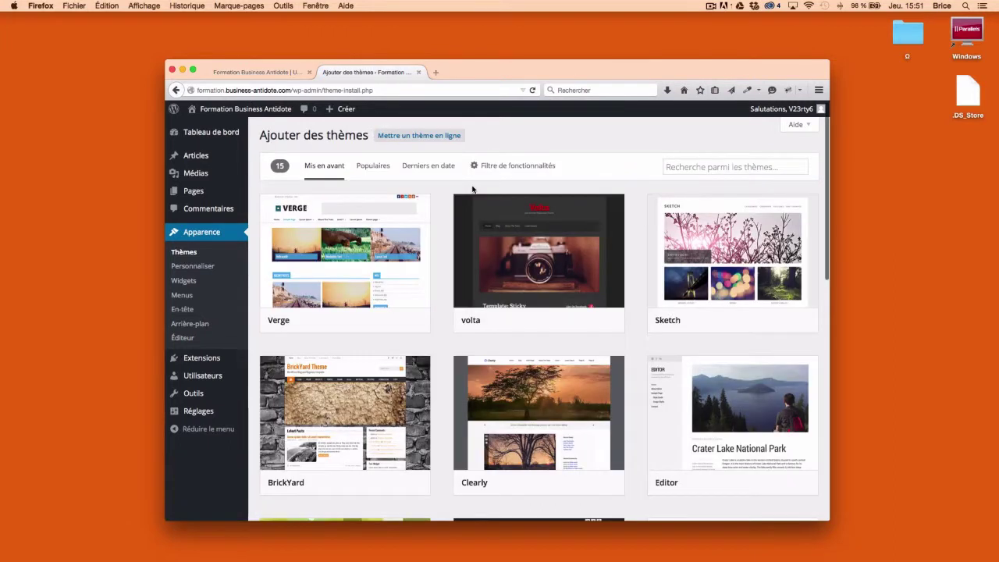
mouse_move(765, 310)
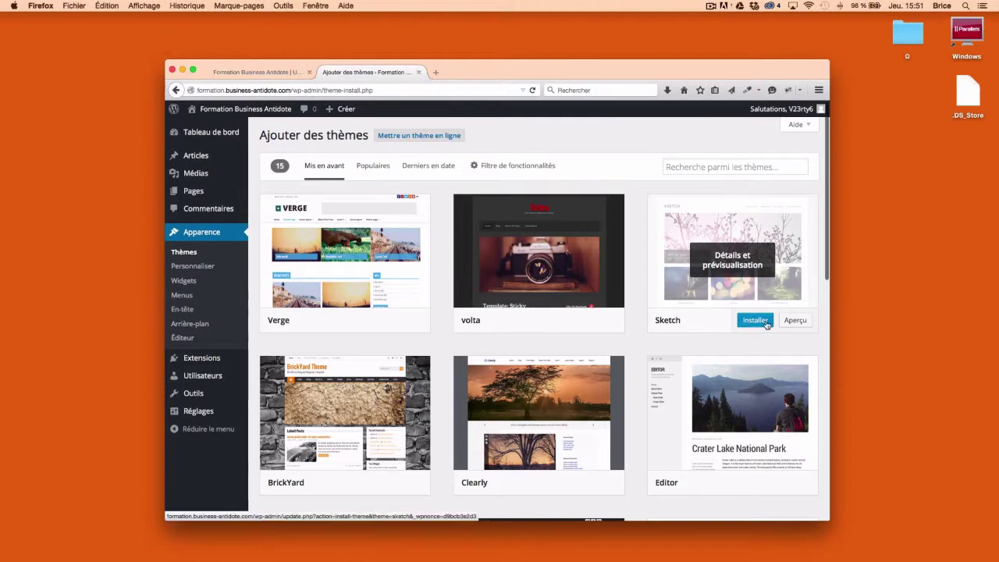
scroll(427, 345, "down", 3)
scroll(427, 345, "down", 6)
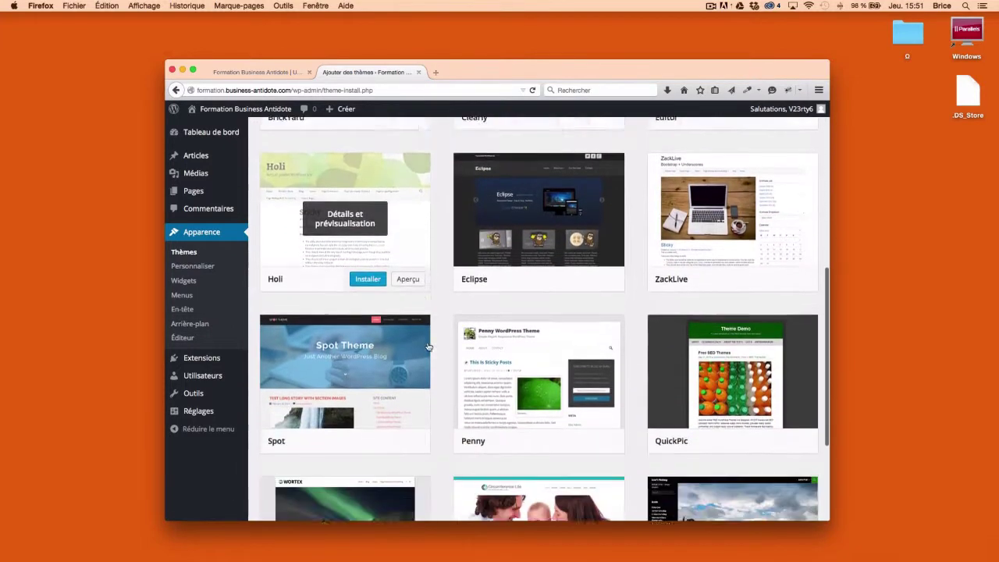
scroll(437, 320, "up", 10)
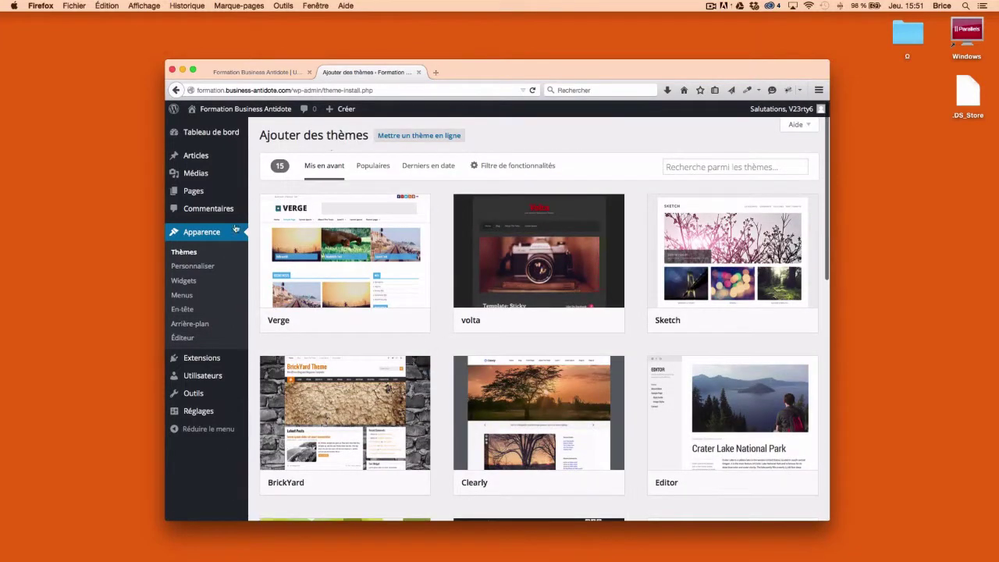
left_click(185, 253)
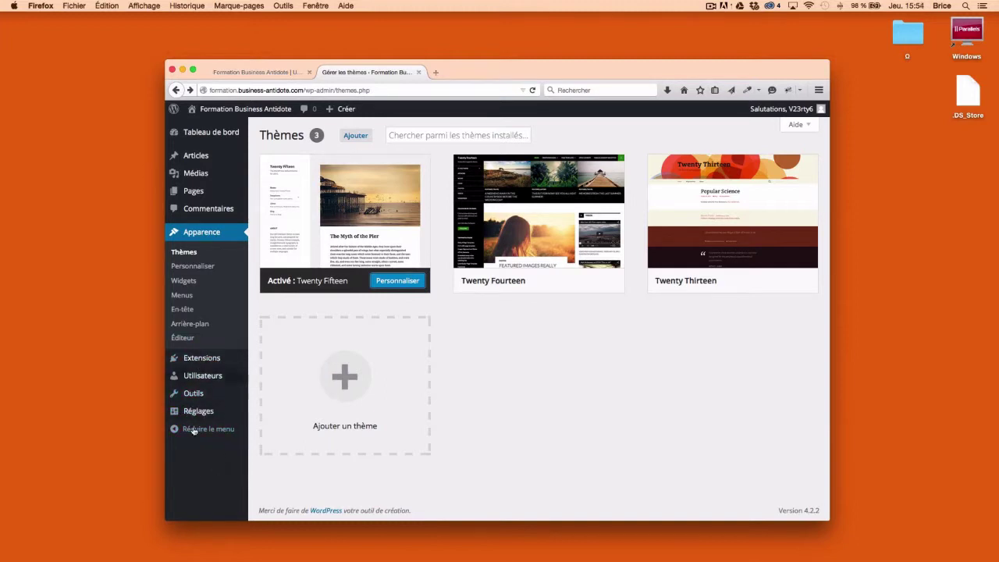
Step: Open the customizer for the active theme and inspect its site title and slogan settings
mouse_move(324, 275)
left_click(197, 269)
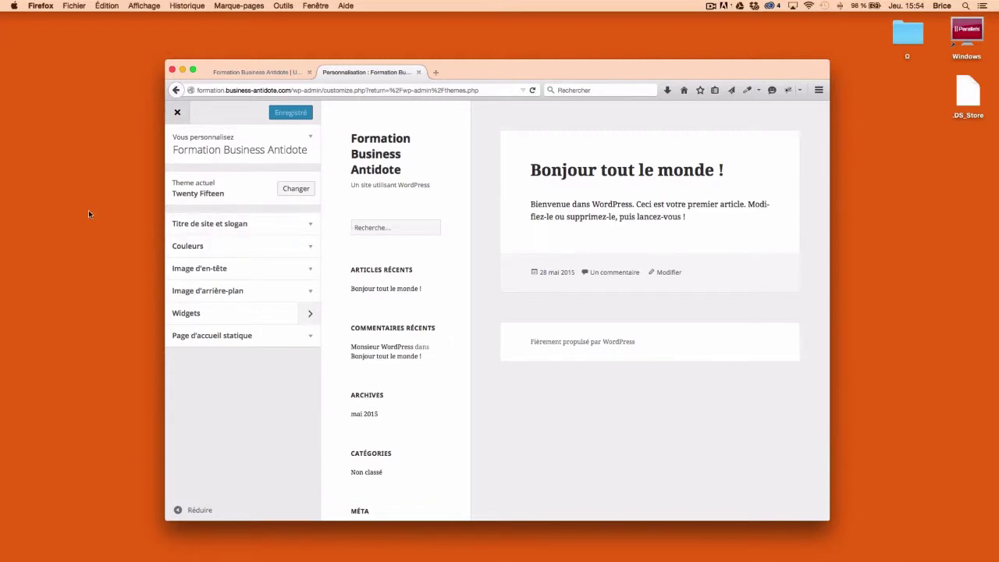
left_click(307, 225)
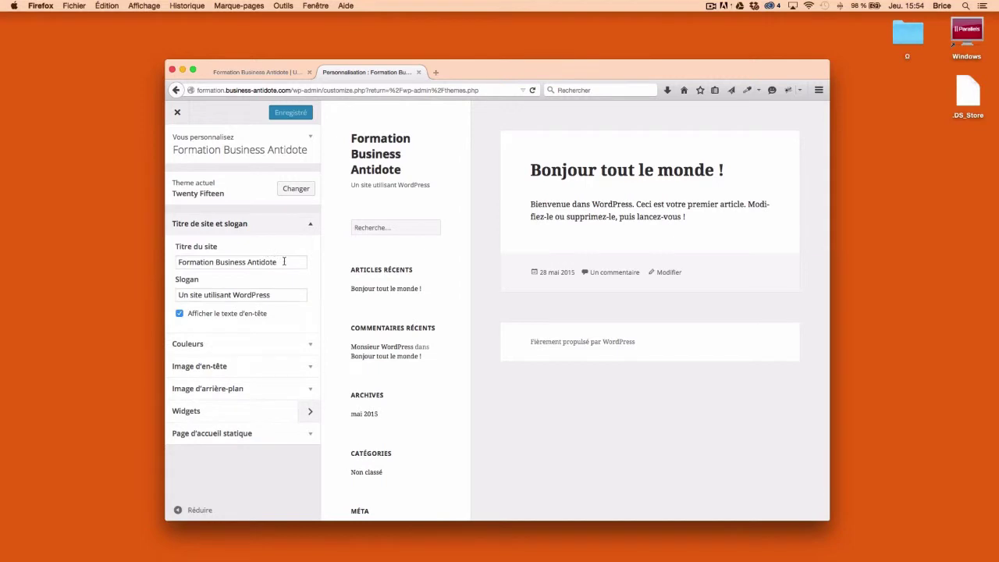
left_click_drag(284, 262, 169, 262)
left_click_drag(288, 299, 177, 295)
Step: Examine the customizer's colour and header image options, and close the customizer
left_click(300, 343)
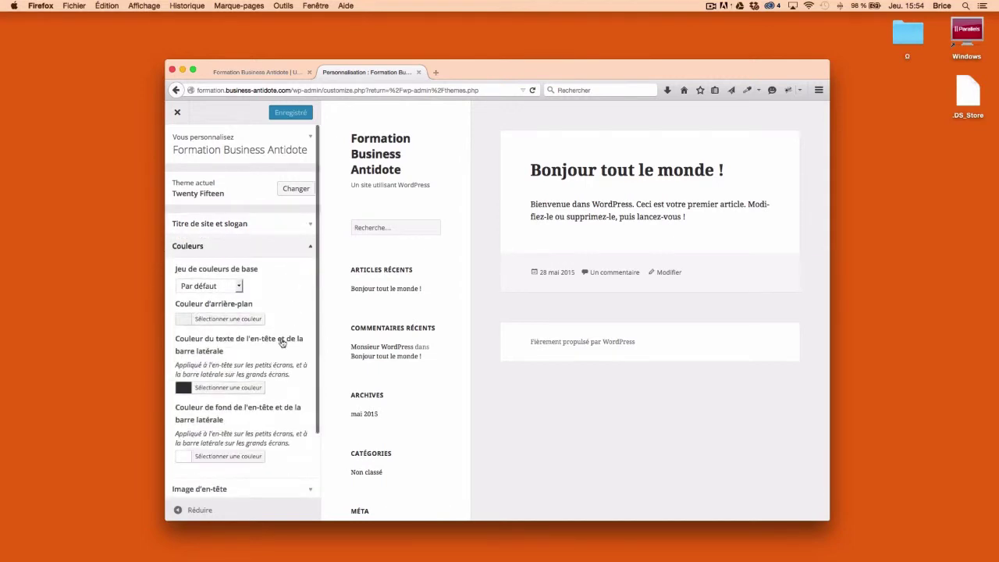
scroll(207, 227, "down", 4)
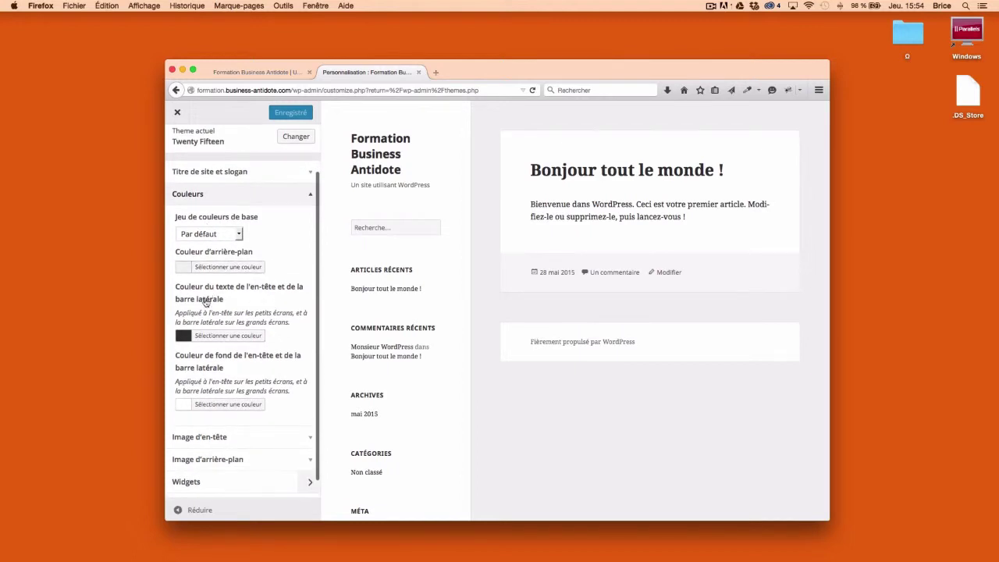
scroll(254, 327, "down", 1)
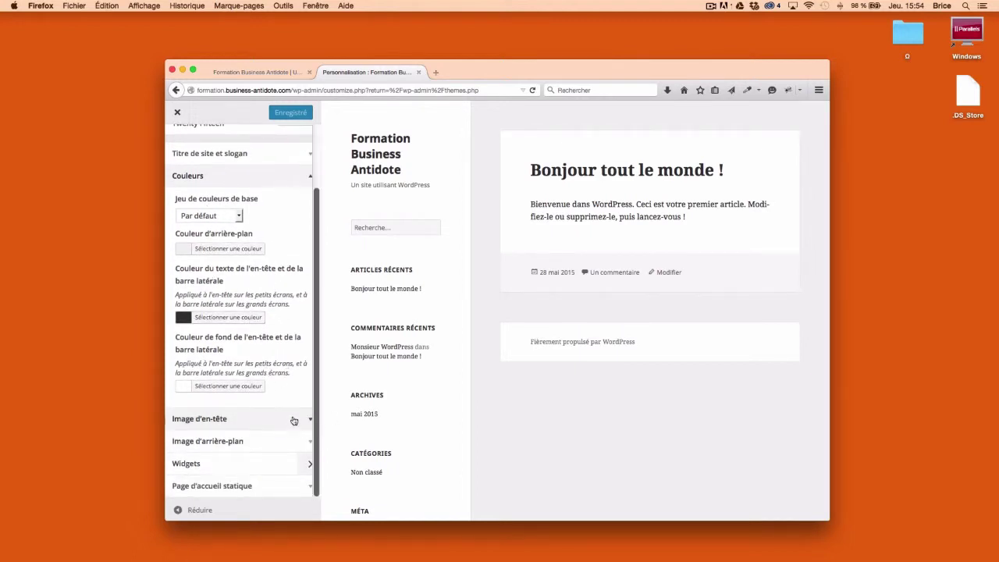
left_click(294, 419)
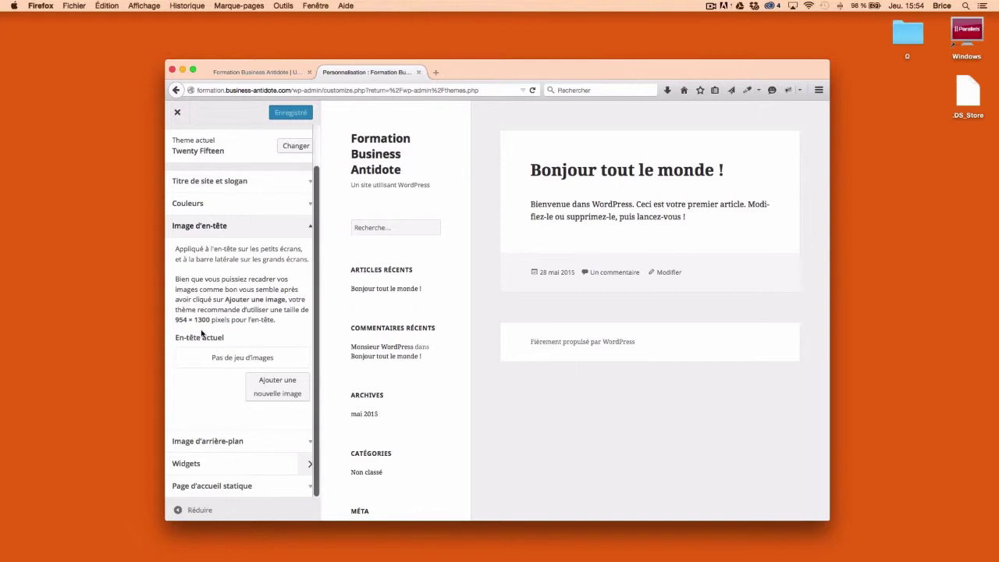
scroll(203, 334, "up", 2)
left_click(178, 111)
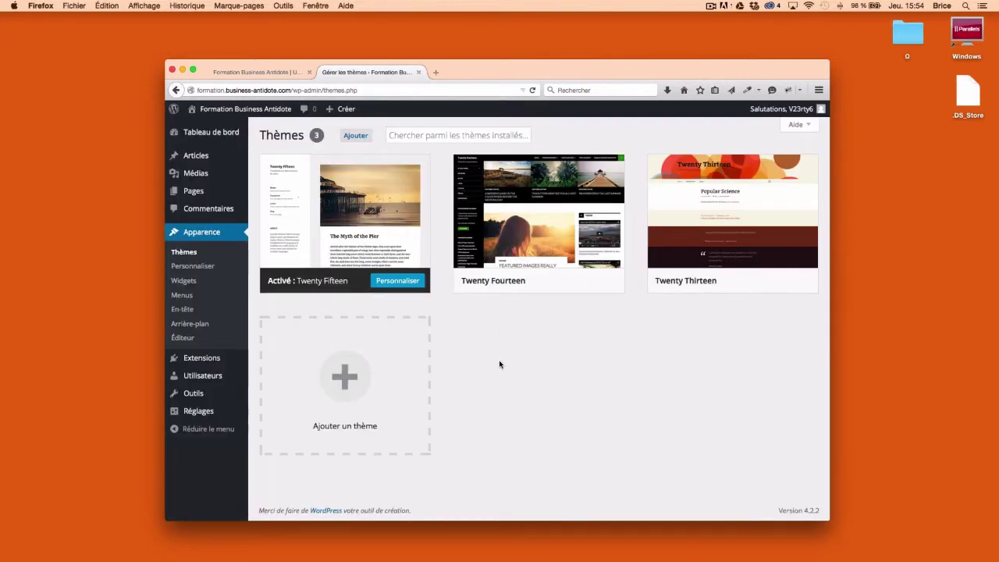
Step: Open the theme editor and examine the list of Twenty Fifteen template and style files
left_click(182, 339)
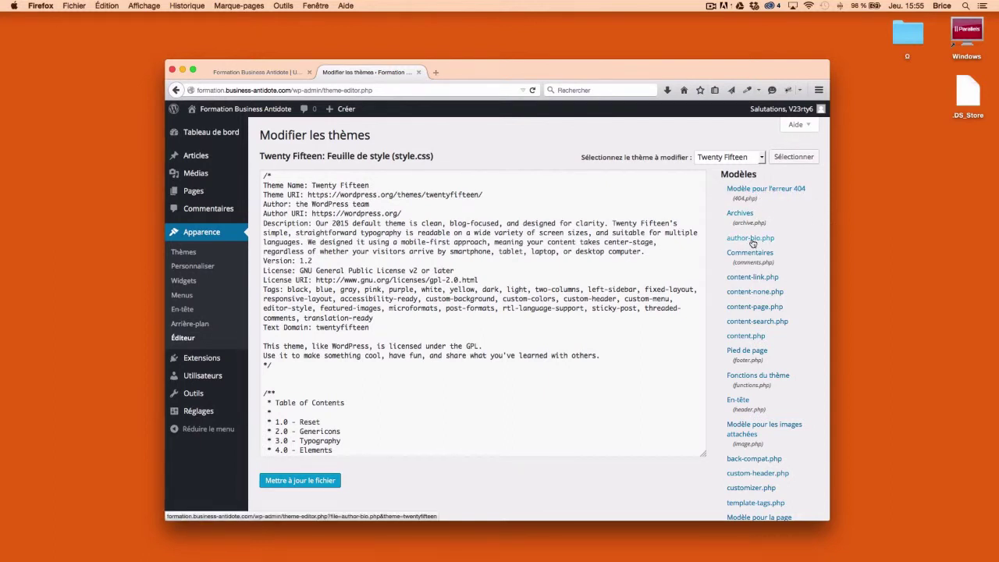
scroll(754, 242, "down", 4)
scroll(757, 225, "down", 3)
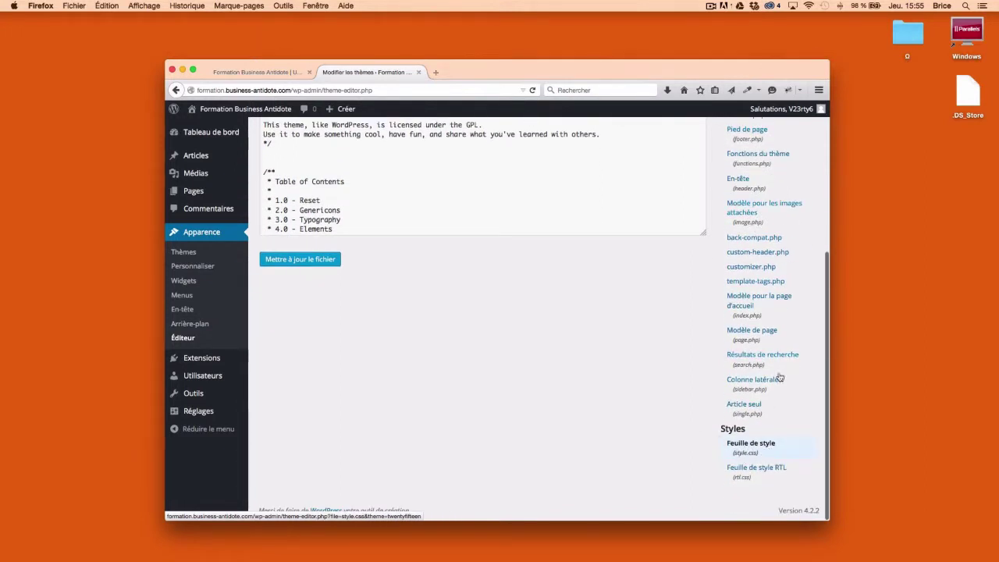
scroll(751, 462, "up", 7)
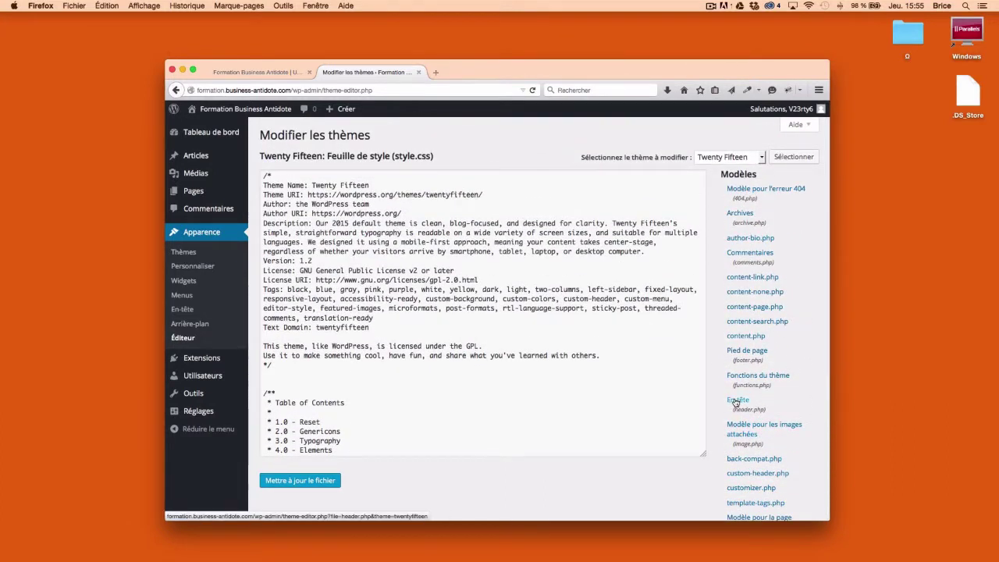
scroll(736, 402, "down", 5)
scroll(737, 402, "down", 1)
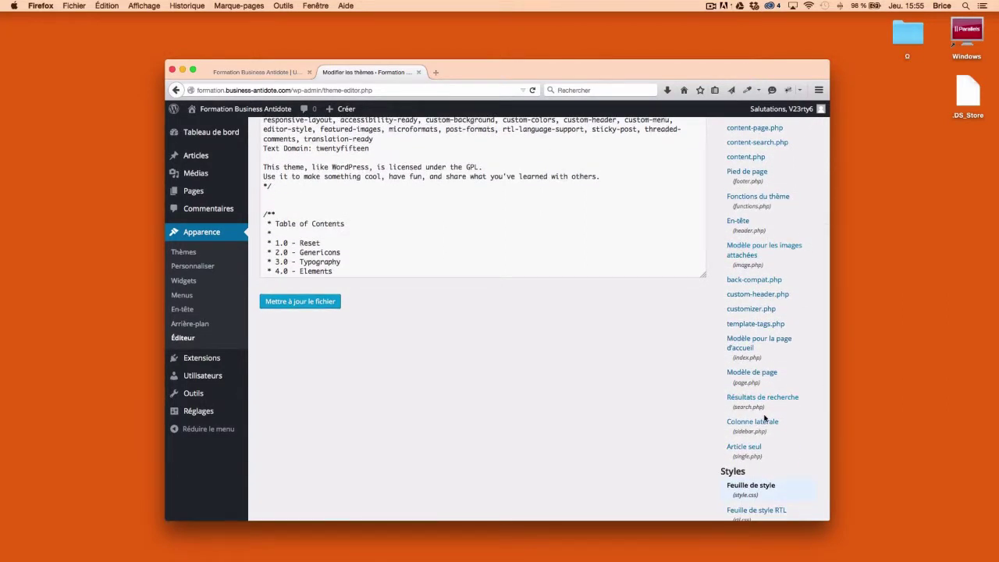
scroll(764, 419, "down", 1)
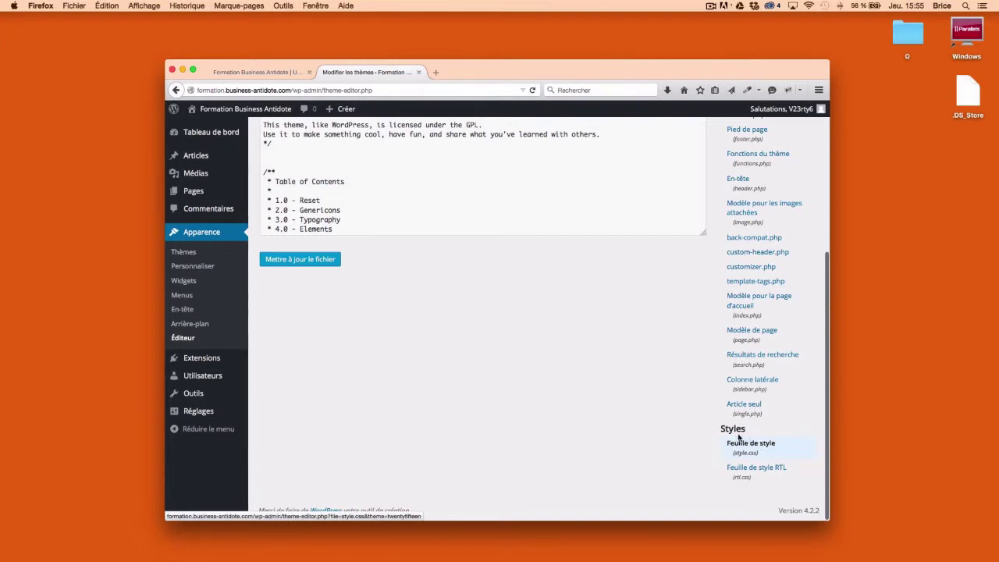
scroll(747, 439, "up", 1)
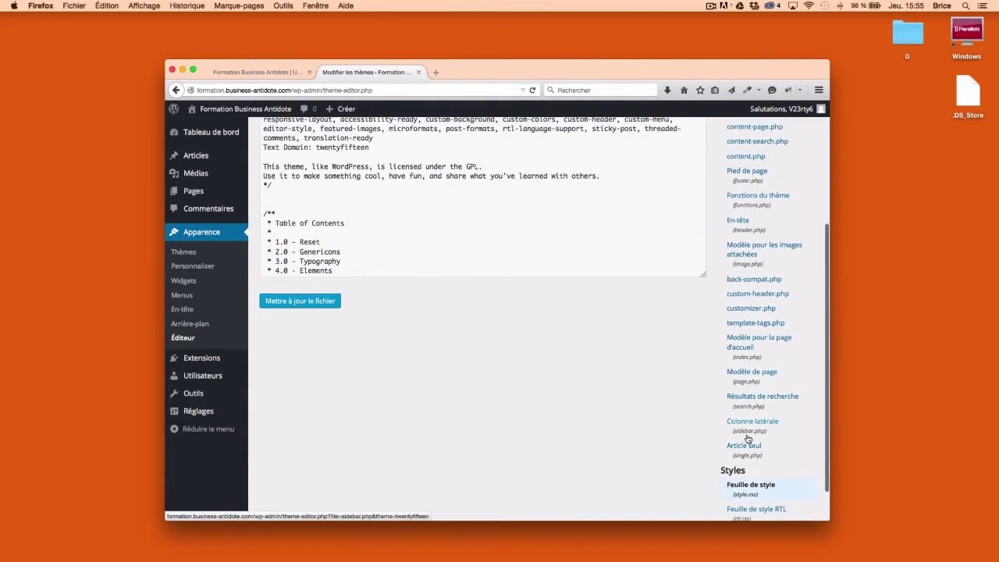
scroll(747, 439, "up", 5)
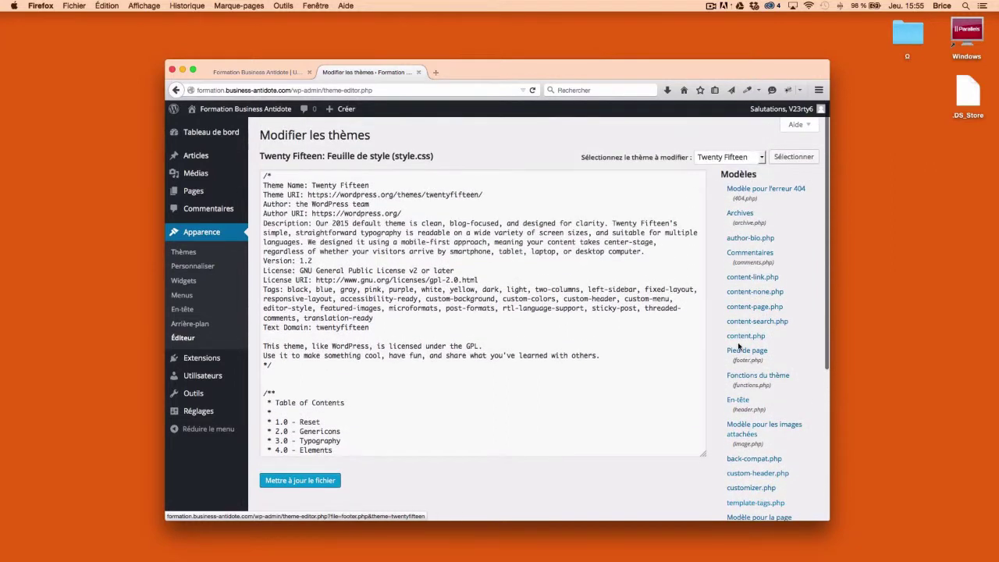